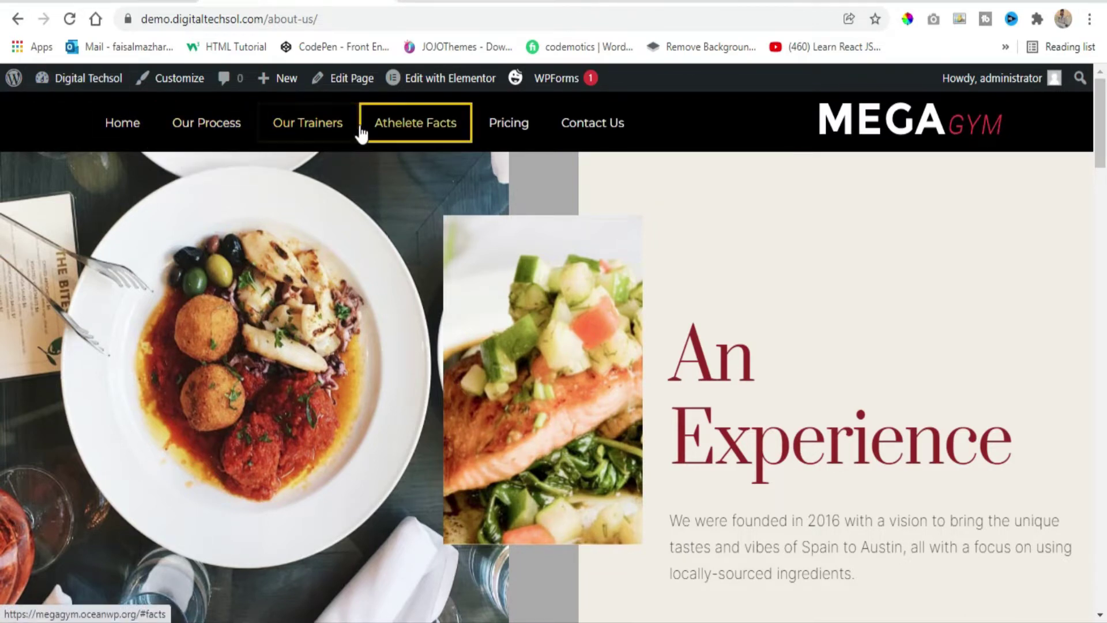
- Compare the MEGA GYM navigation menu with the dropdown arrows in the Transworld Home site's menu
mouse_move(248, 138)
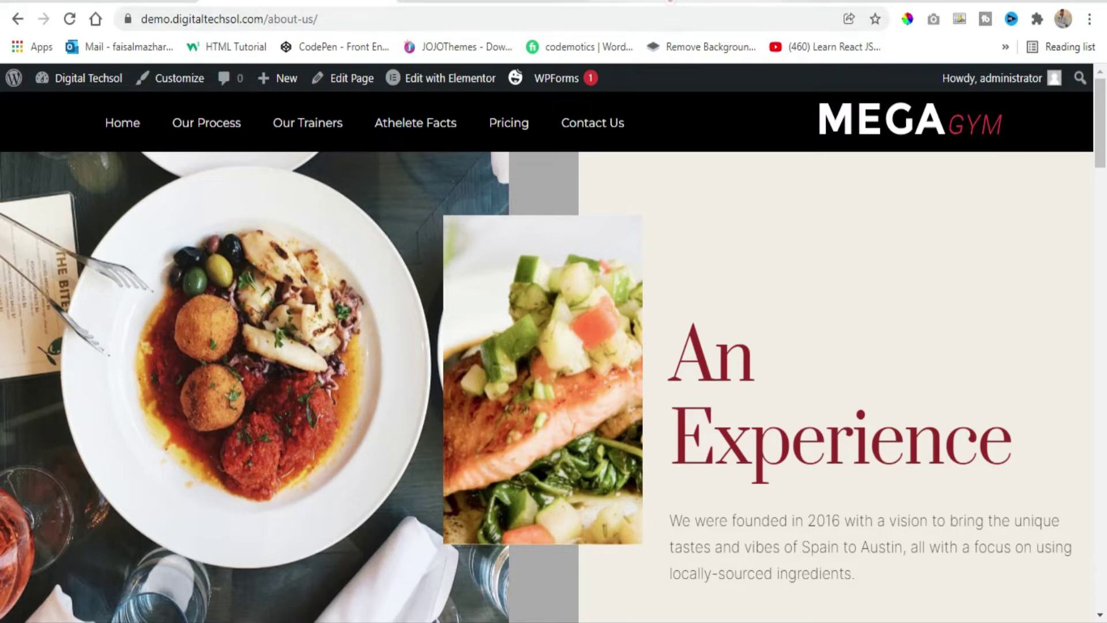
key(ctrl+Tab)
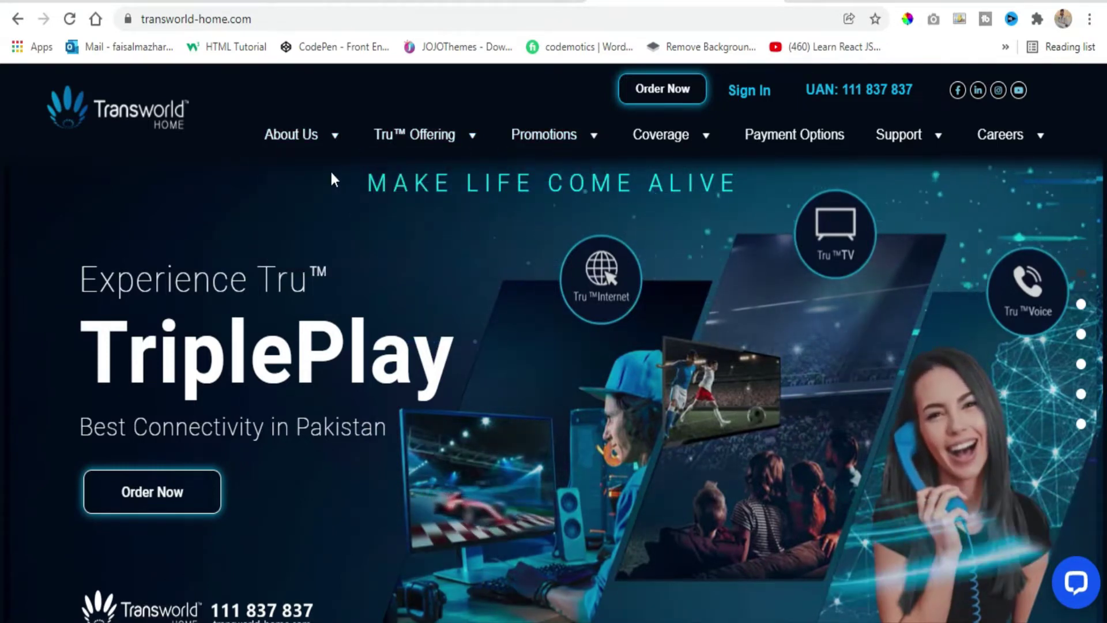
mouse_move(297, 145)
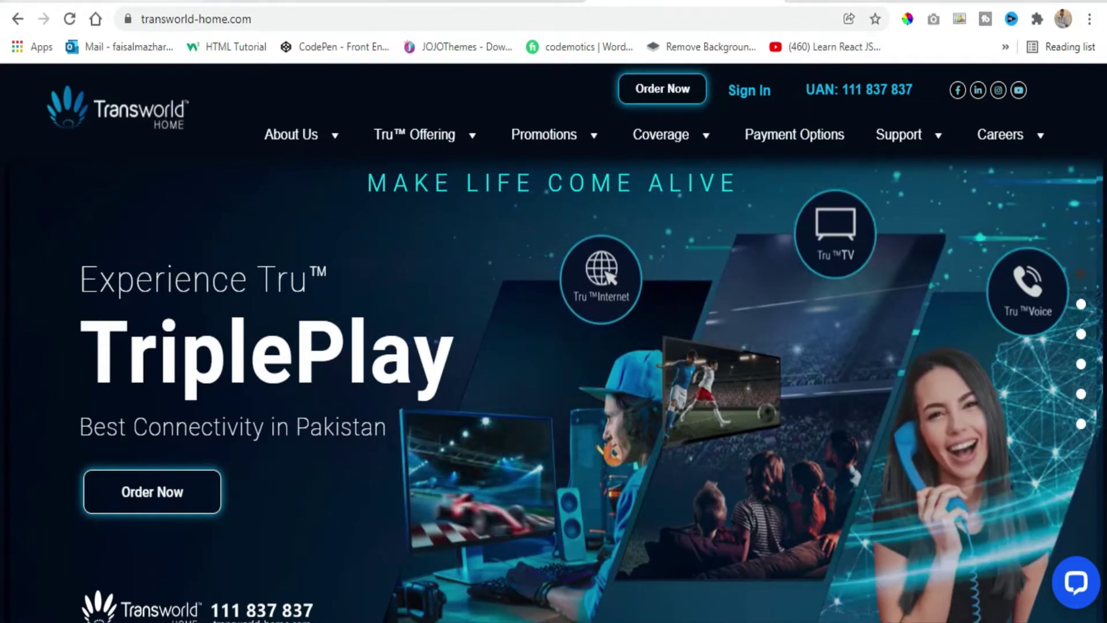
- Return to the WordPress plugins administration and search for new plugins with the keyword "menu image"
click(127, 5)
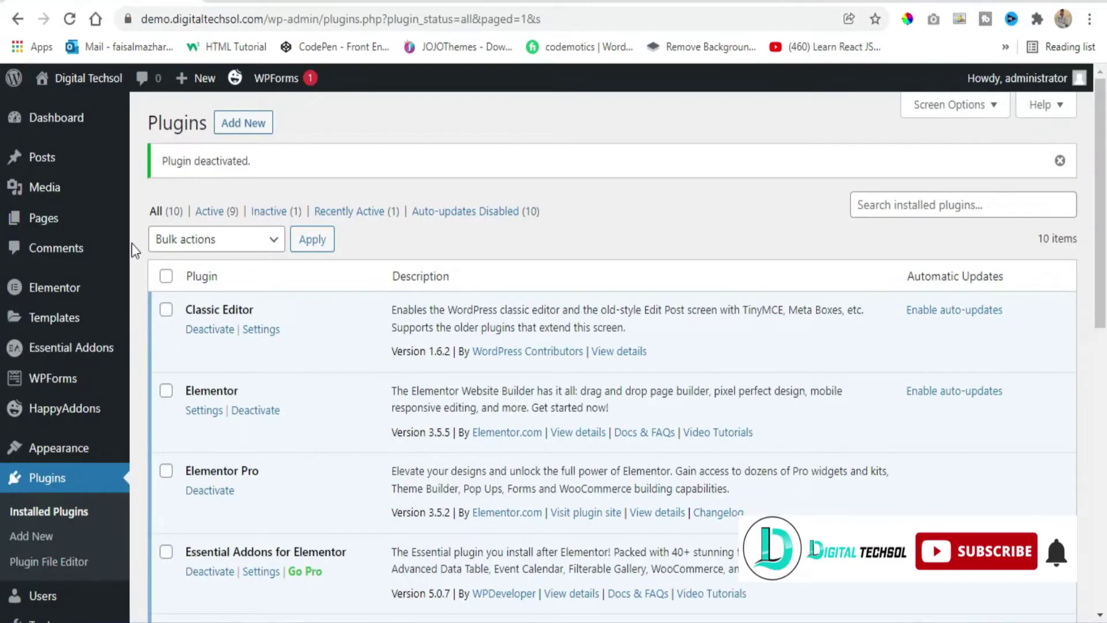
scroll(115, 277, down, 6)
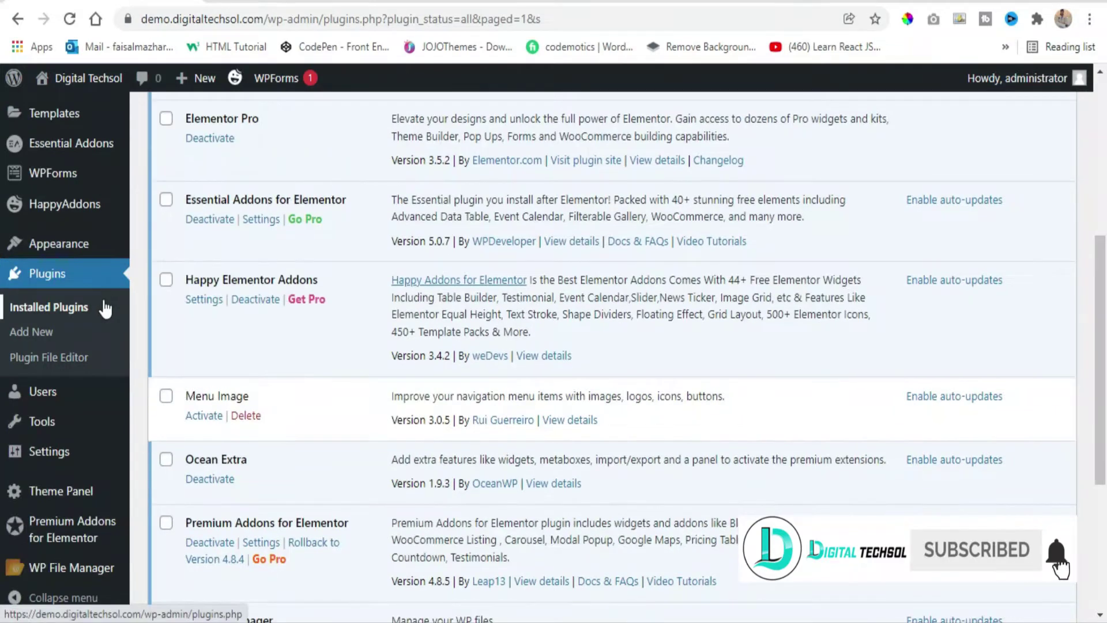
click(61, 312)
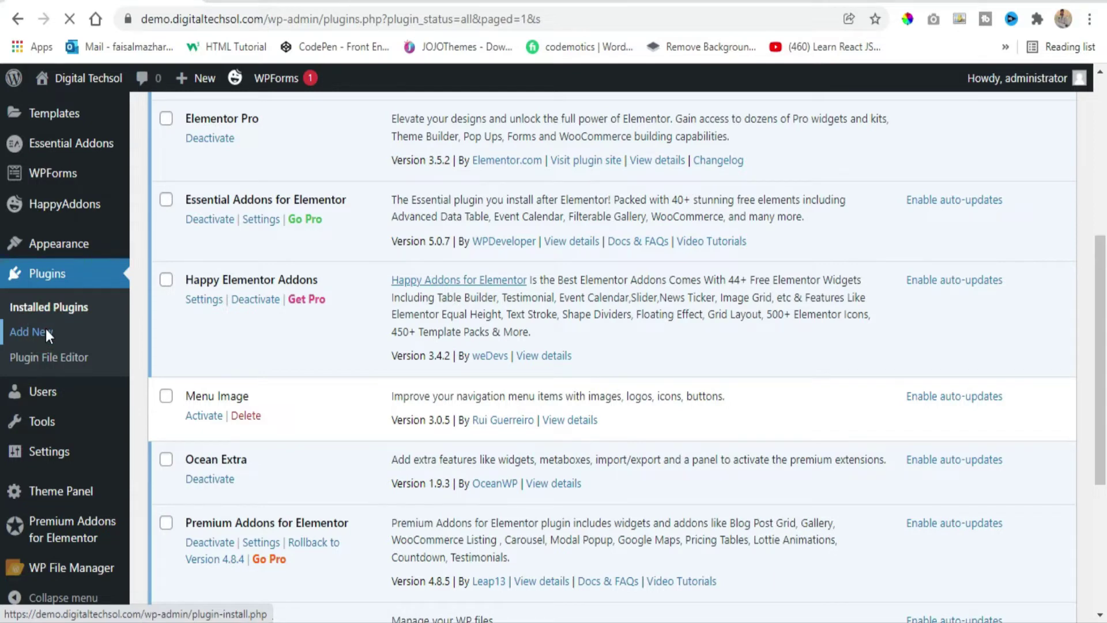
click(47, 331)
click(903, 173)
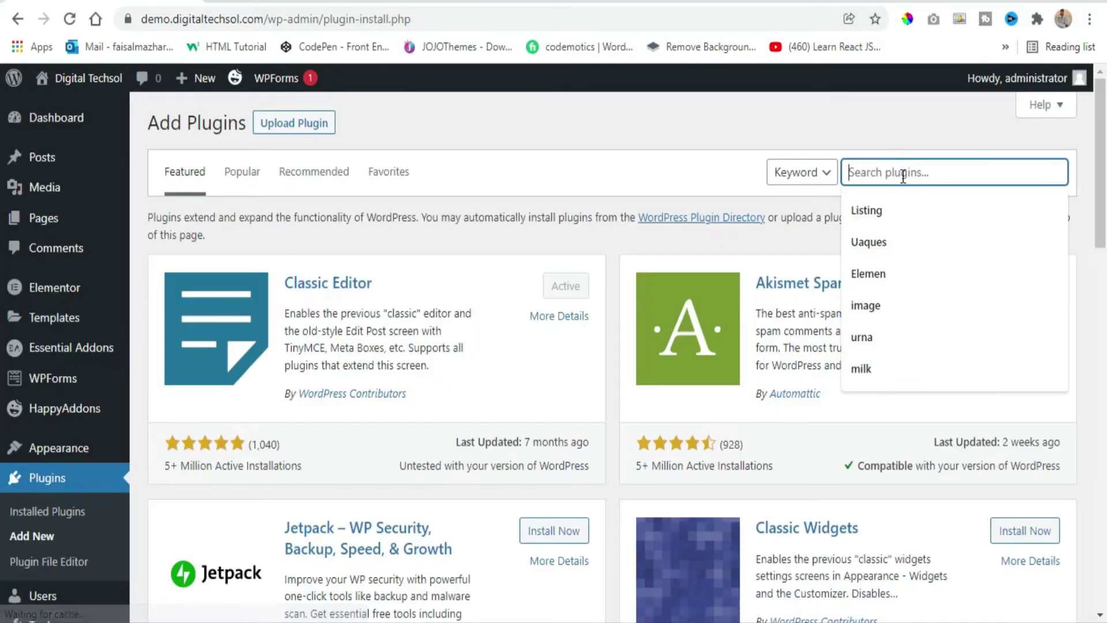
text(men)
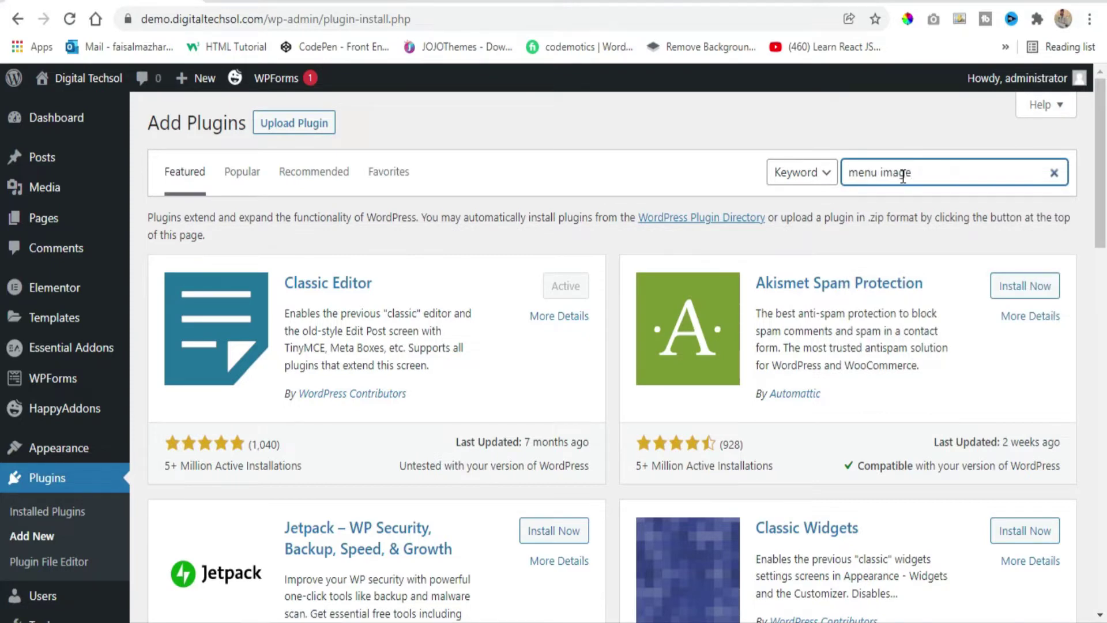
text(u image)
key(Return)
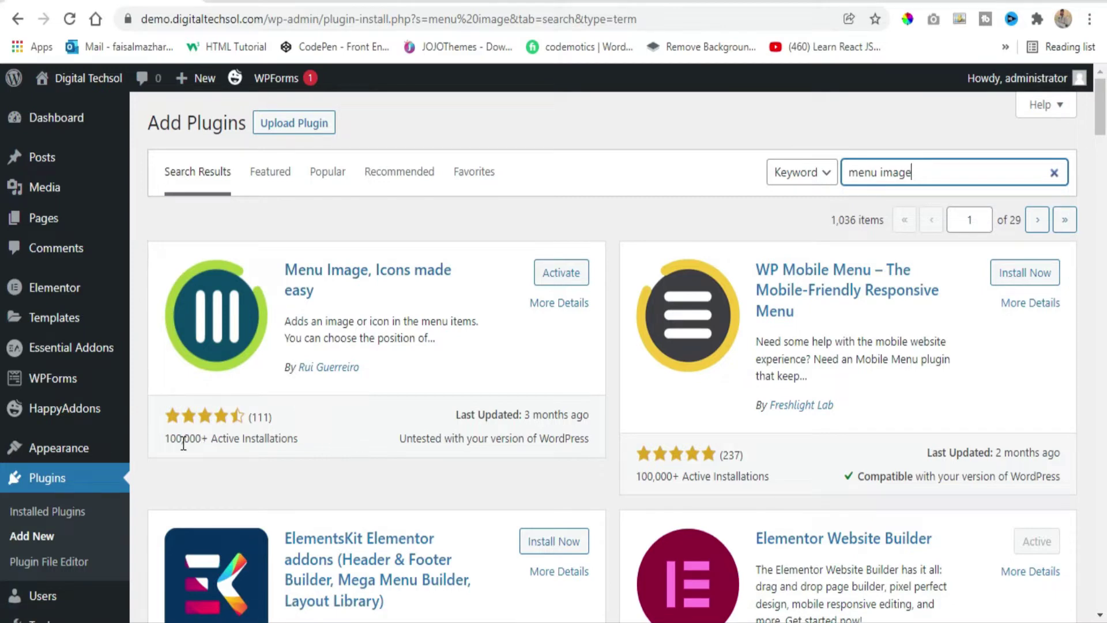
- Activate the "Menu Image, Icons made easy" plugin and allow its update notifications and diagnostic tracking
triple_click(297, 438)
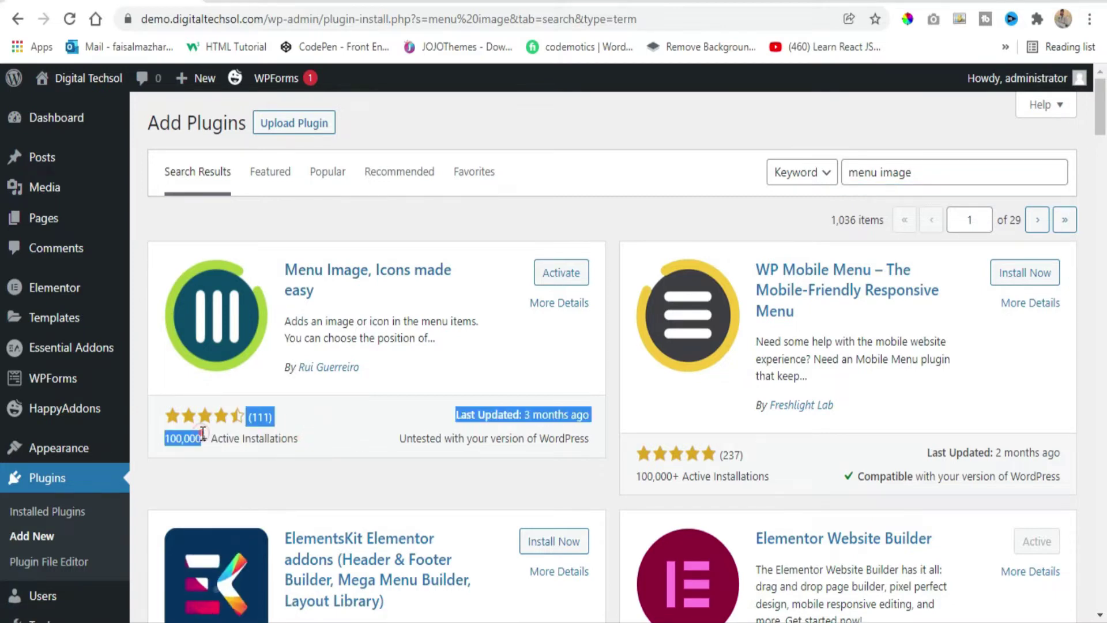
click(573, 305)
click(572, 282)
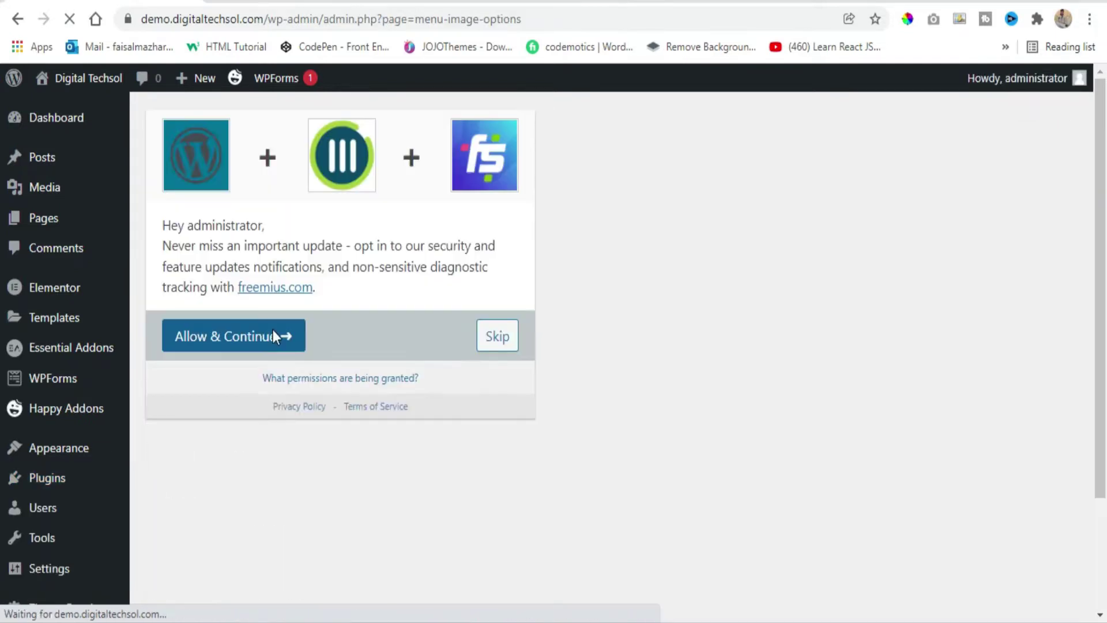
click(215, 338)
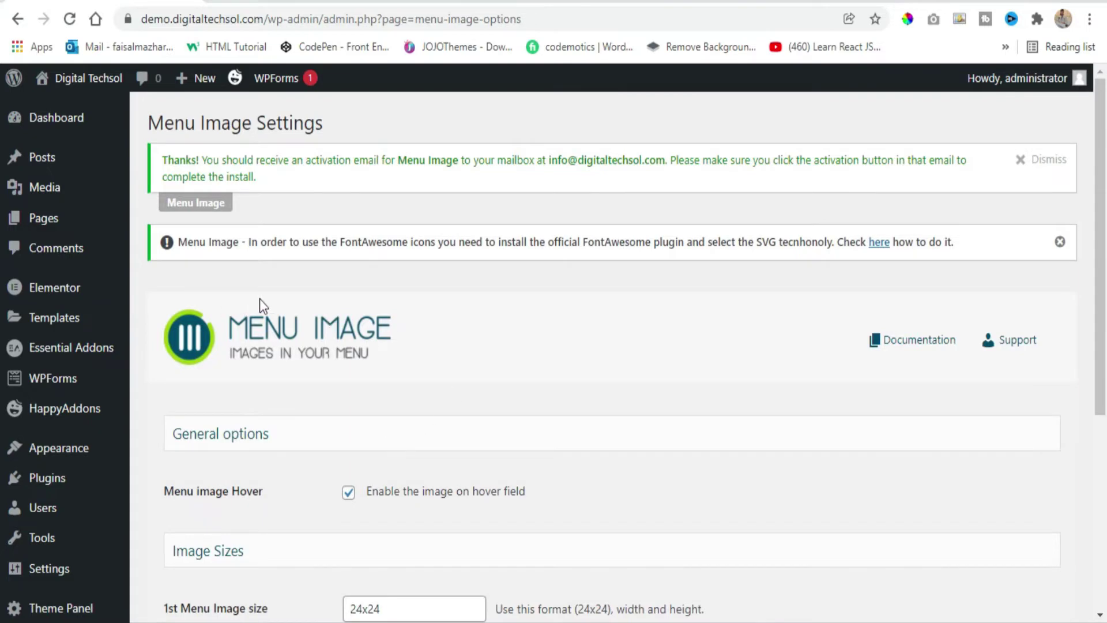
- Examine the Menu Image settings, covering the image-on-hover option and the three menu image sizes
scroll(315, 341, down, 5)
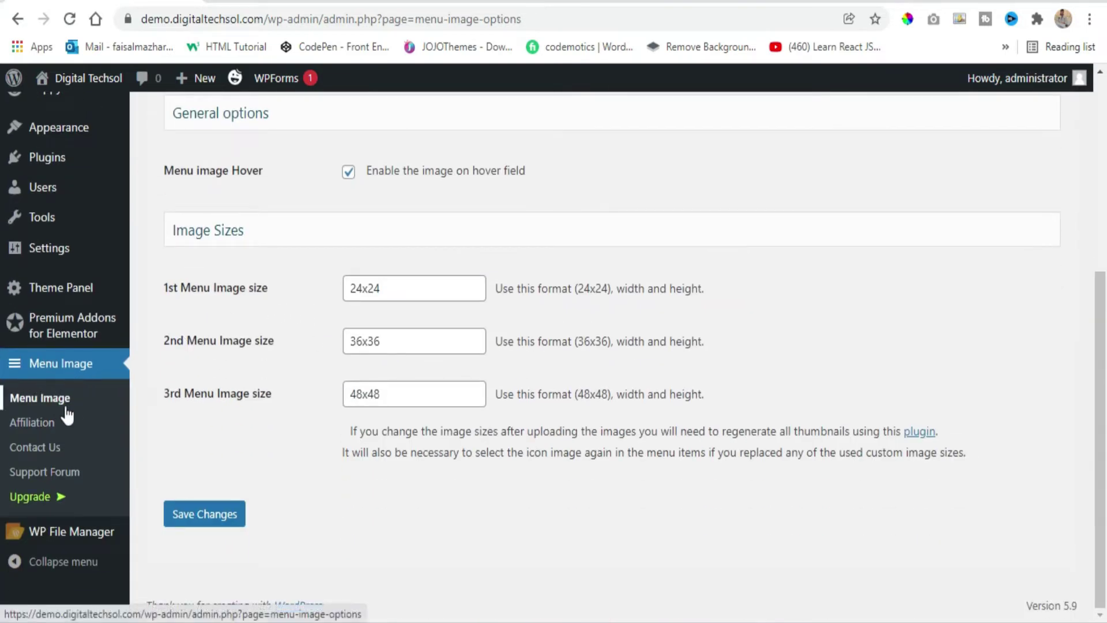
scroll(271, 415, up, 2)
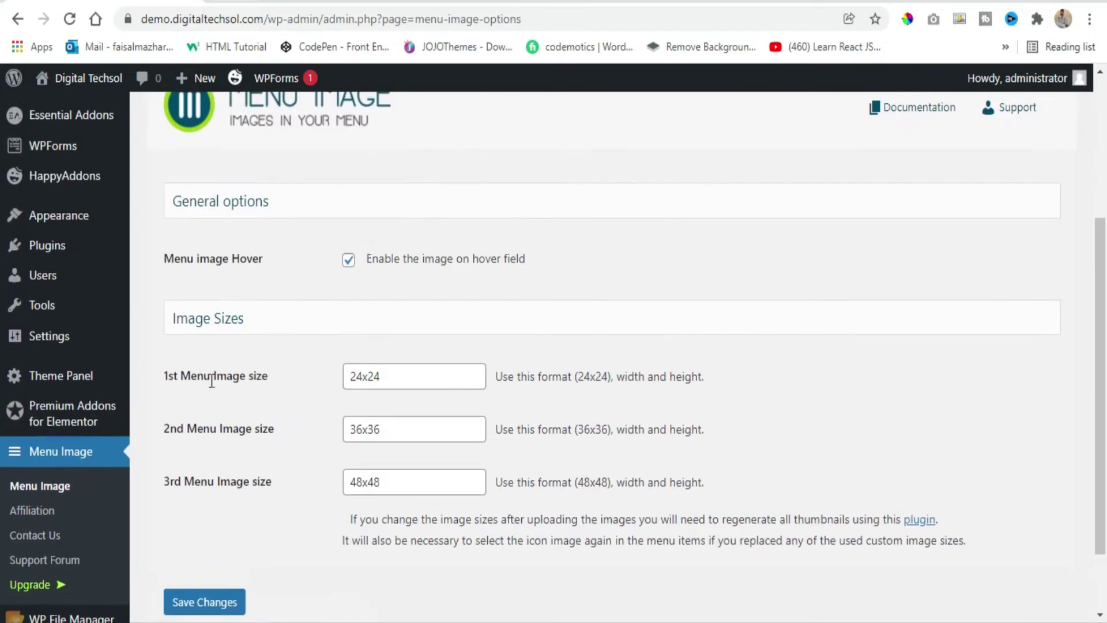
click(405, 376)
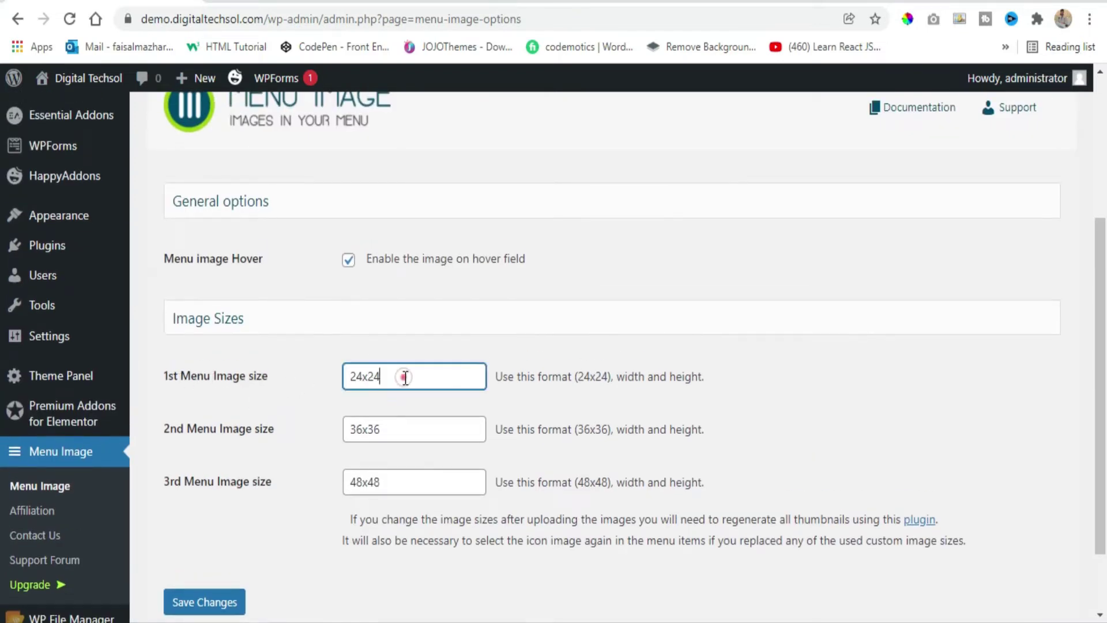
drag(406, 376, 351, 378)
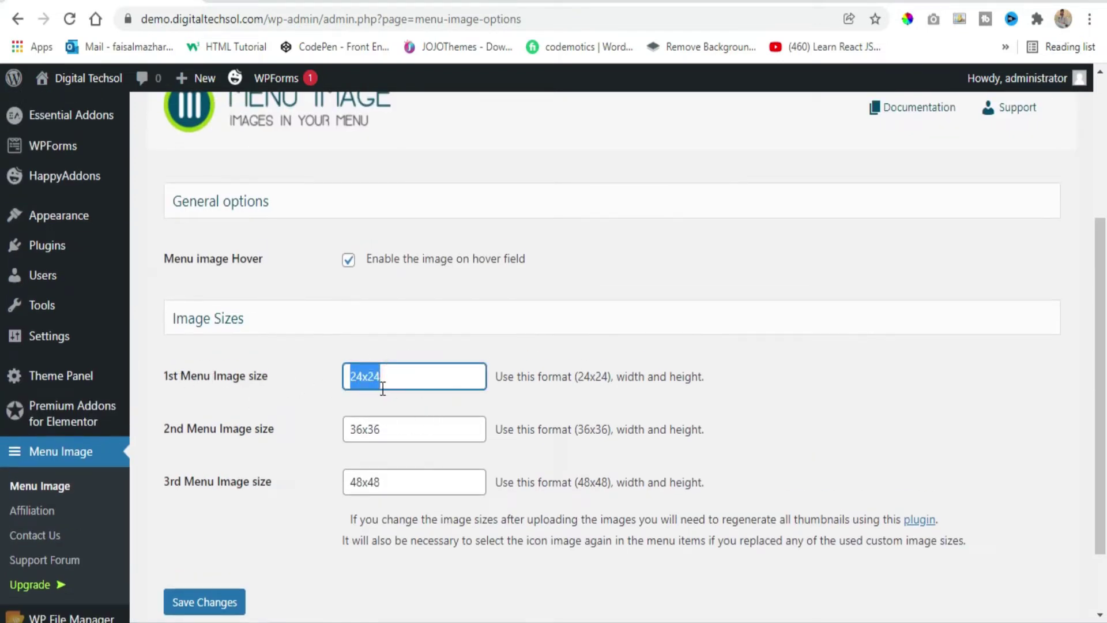
click(389, 429)
drag(389, 430, 332, 433)
drag(397, 484, 333, 495)
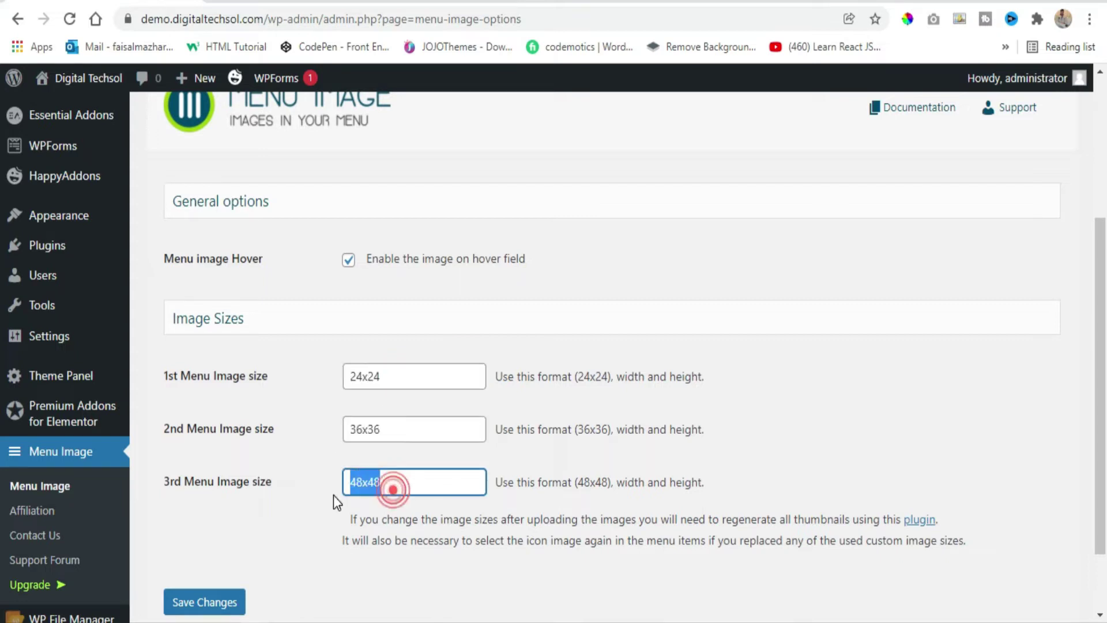
click(404, 381)
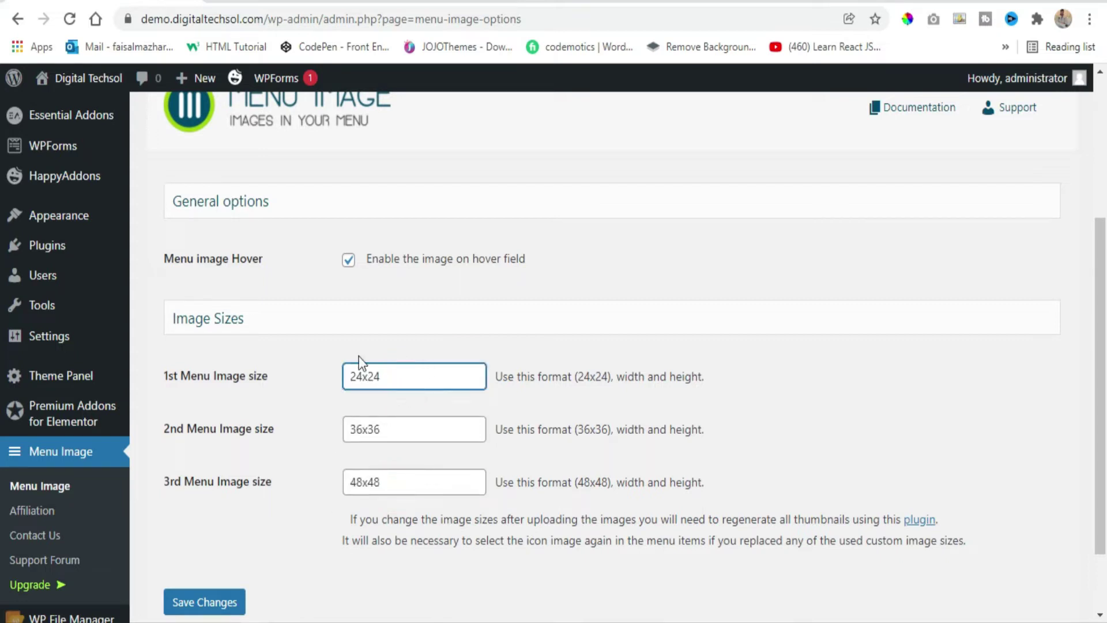
scroll(265, 489, down, 2)
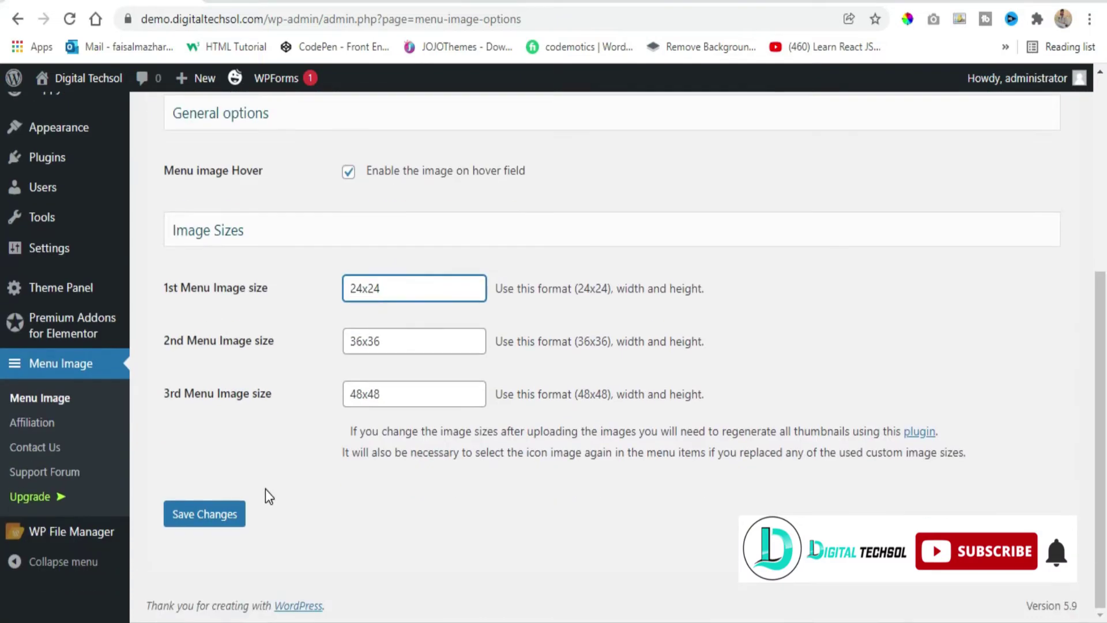
scroll(265, 489, up, 2)
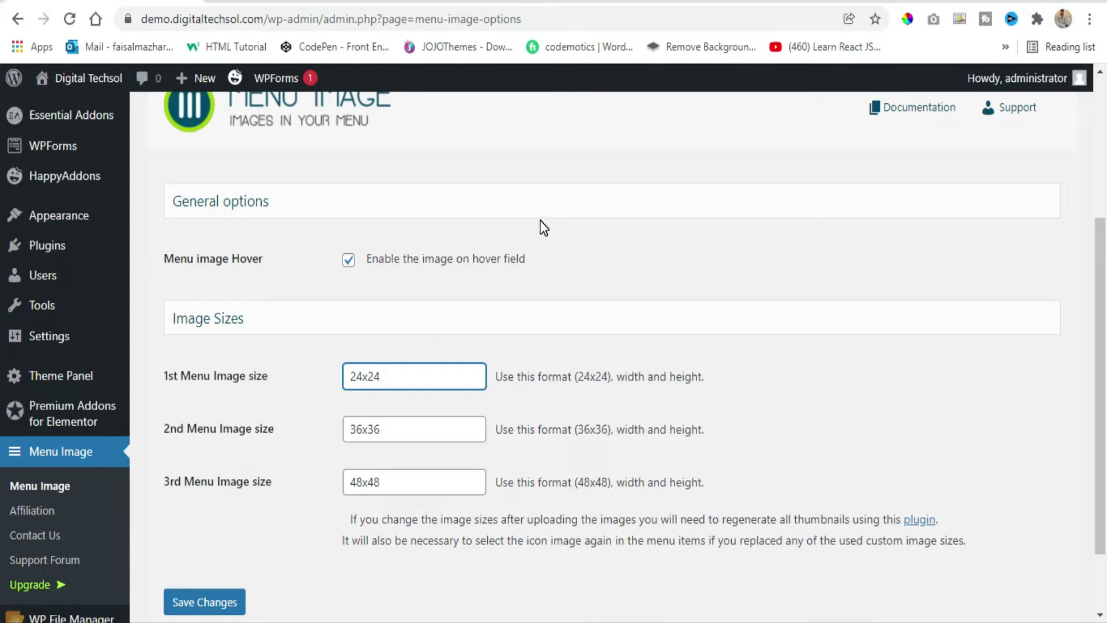
click(348, 260)
- Open the WordPress page for editing the site's navigation menus
scroll(250, 433, up, 3)
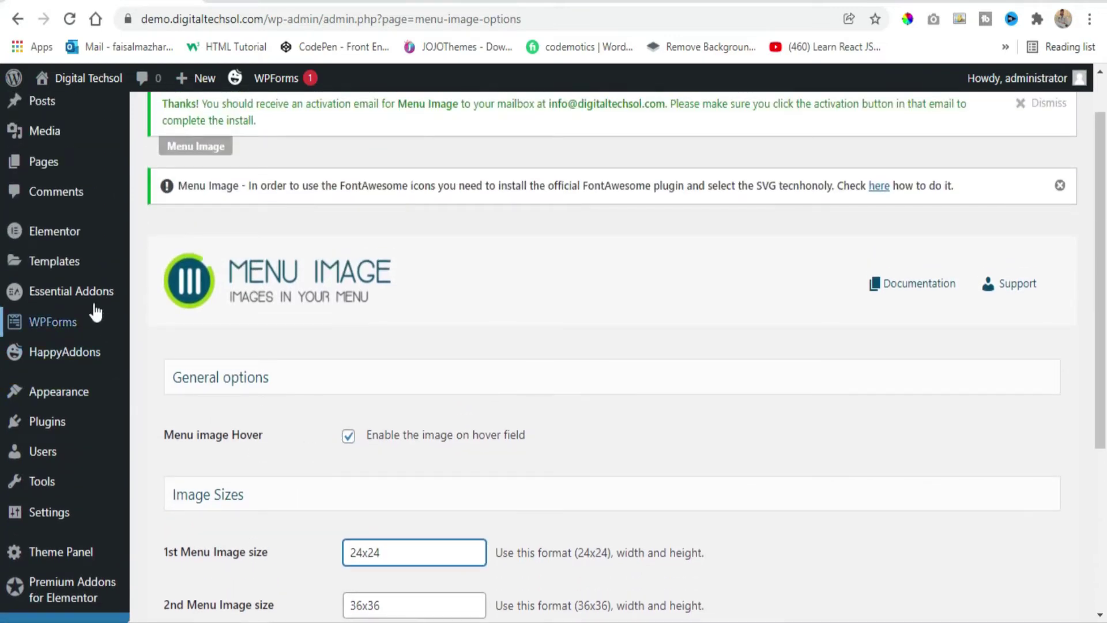
mouse_move(84, 388)
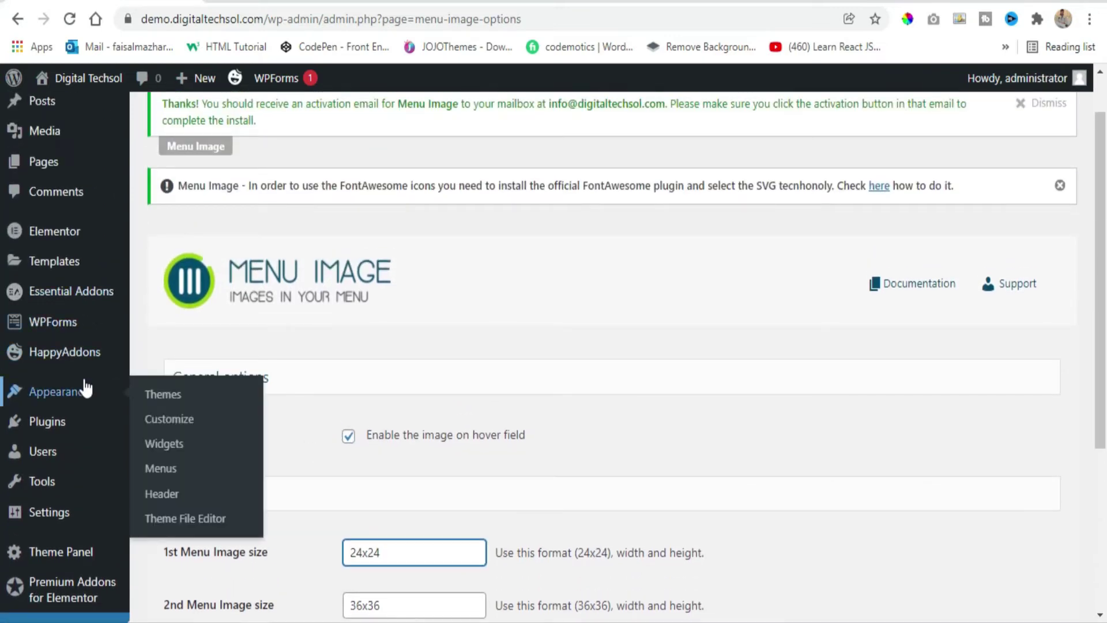
click(167, 468)
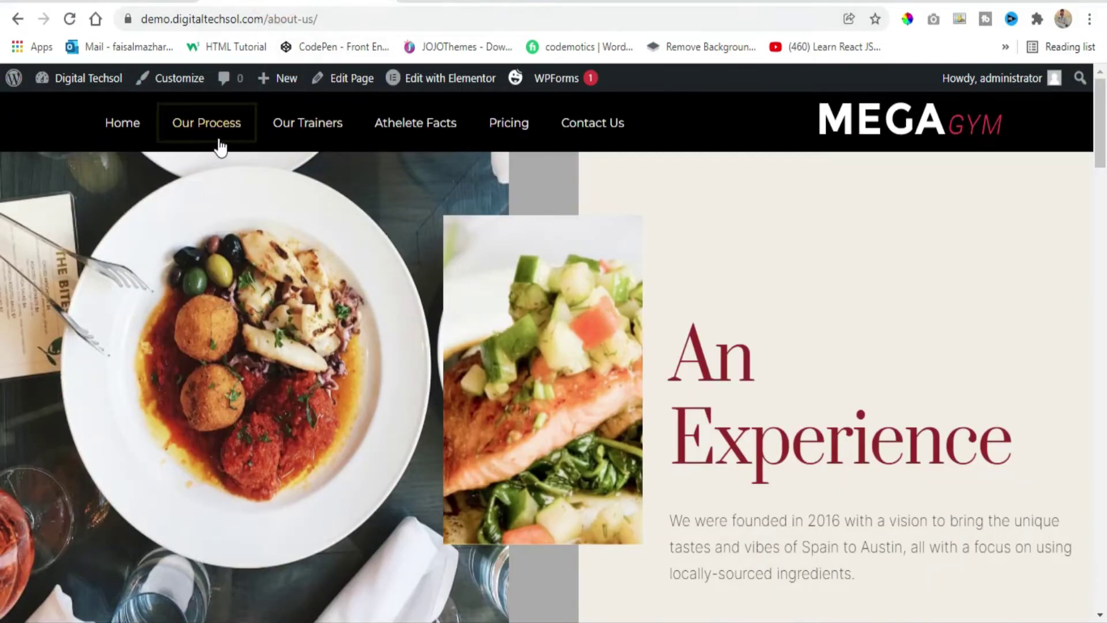
mouse_move(212, 140)
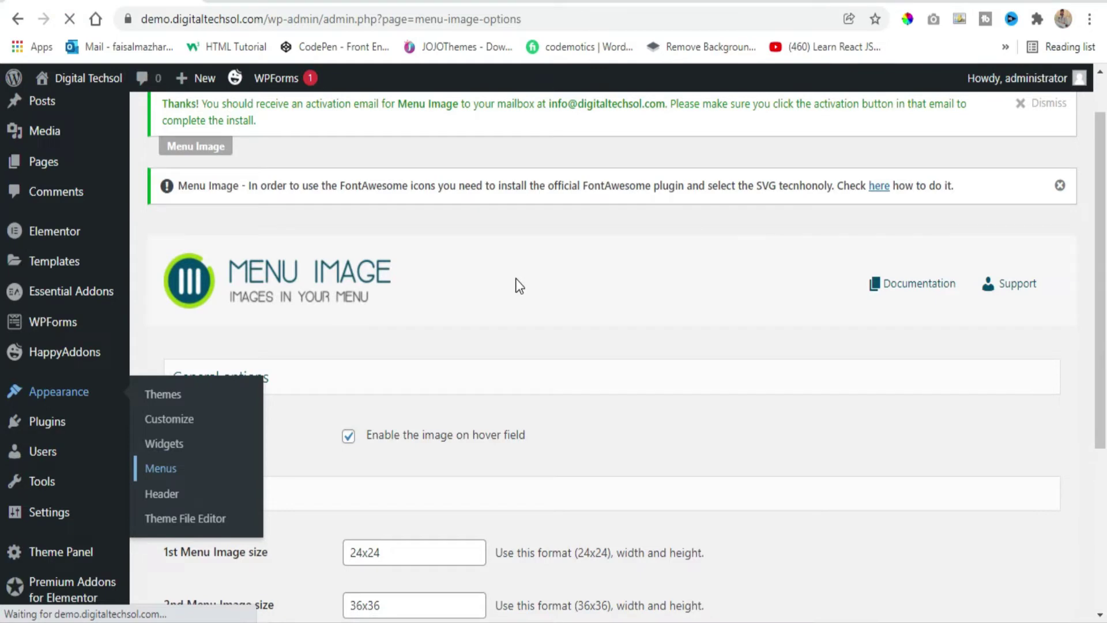
- Open the Menu Image settings of the Our Process item in the Main Menu structure
scroll(609, 327, down, 3)
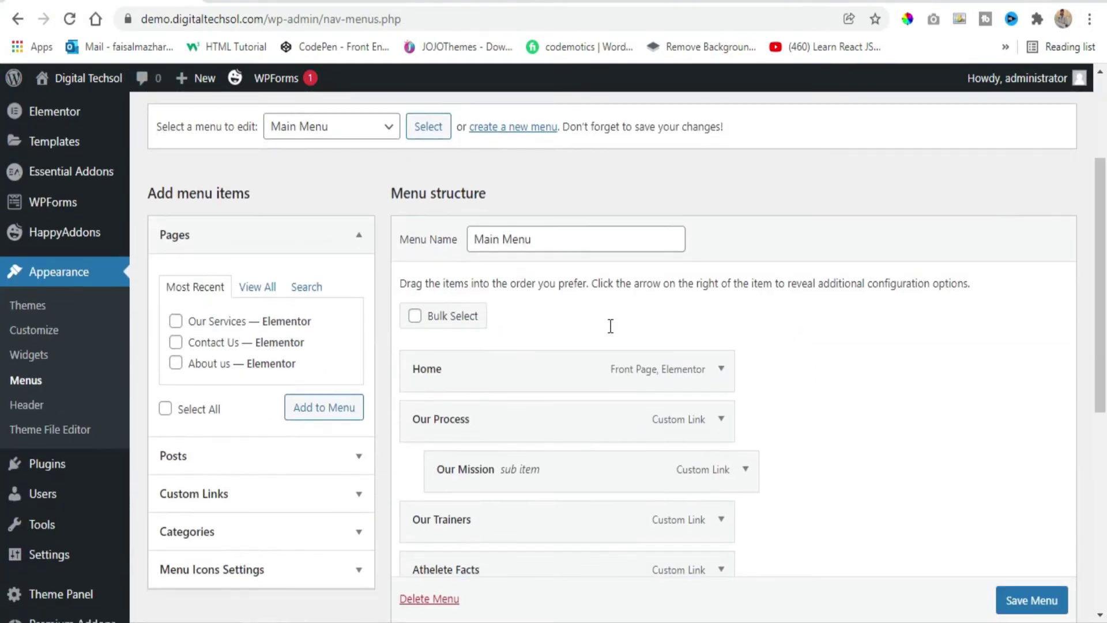
mouse_move(494, 392)
scroll(493, 392, down, 2)
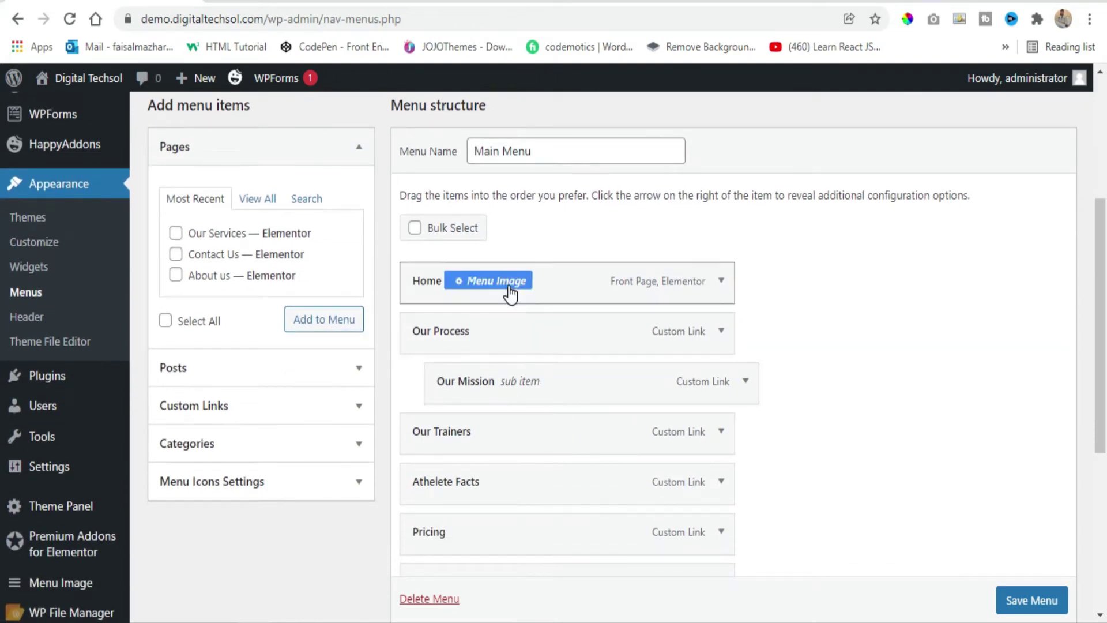
mouse_move(510, 332)
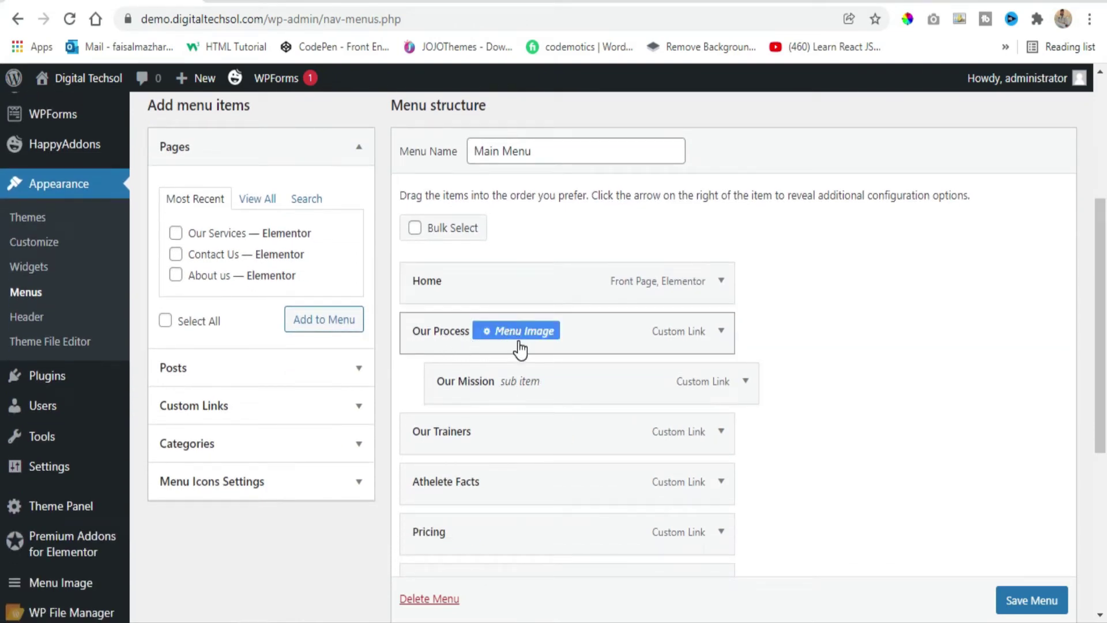
click(523, 337)
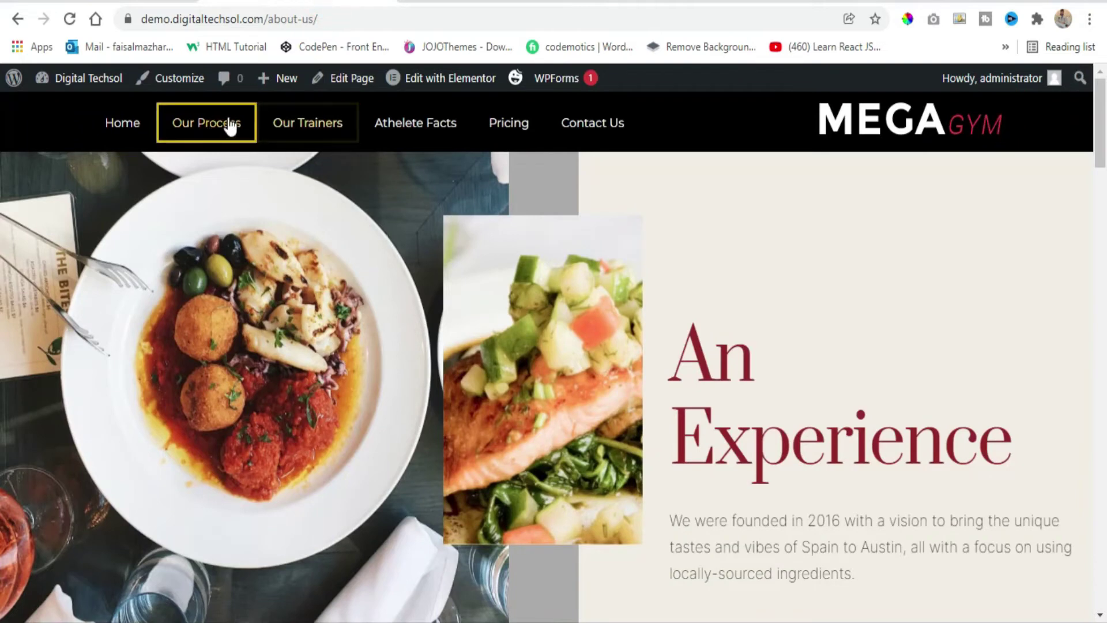
- Set the image size of the Our Process menu item to Menu-24x24
mouse_move(247, 140)
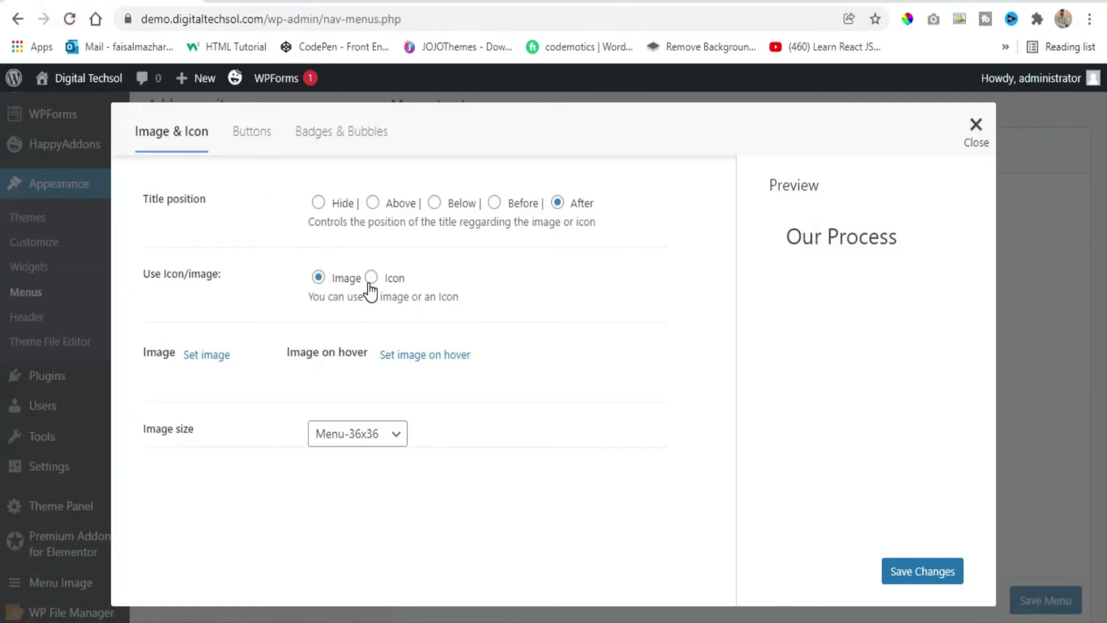
click(364, 442)
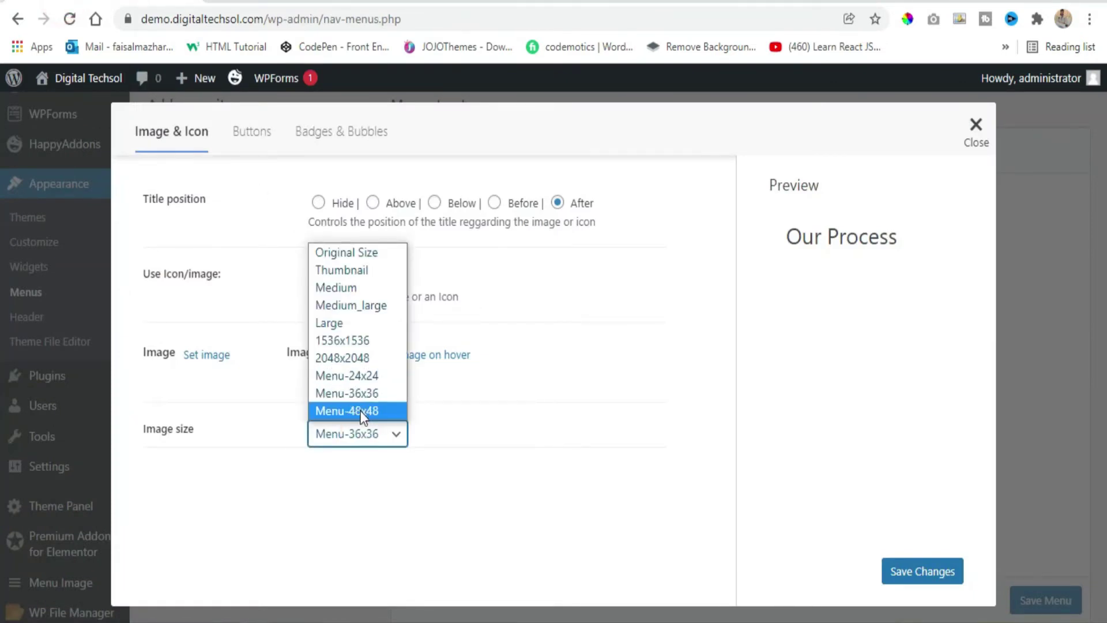
click(367, 376)
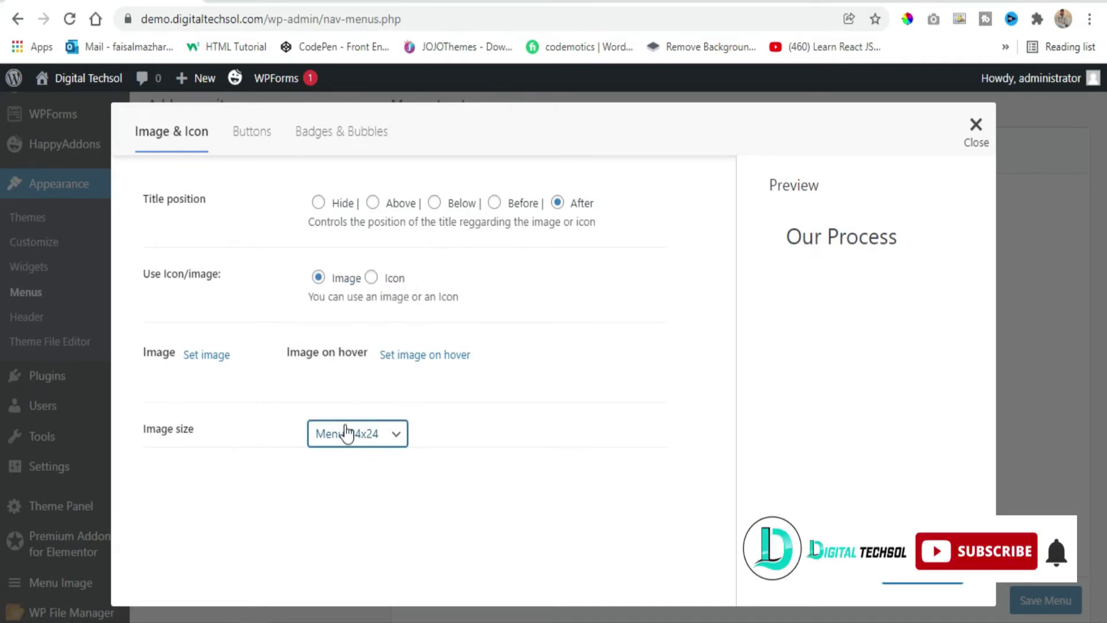
- Switch the Our Process item from image to icon and choose the downward chevron from the Dashicons
click(370, 279)
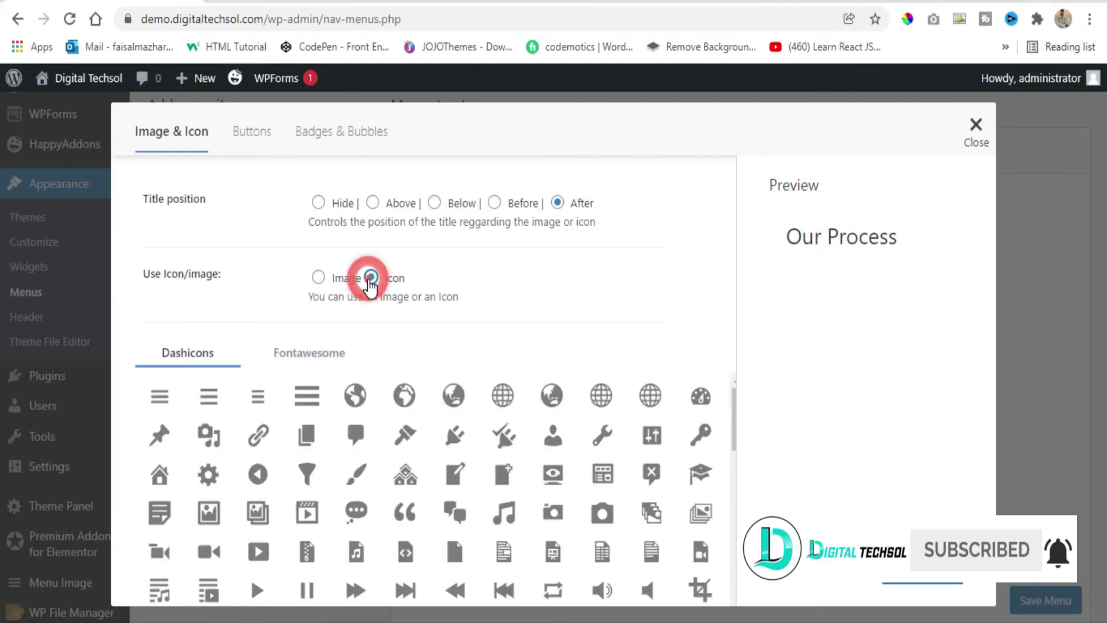
scroll(447, 427, down, 10)
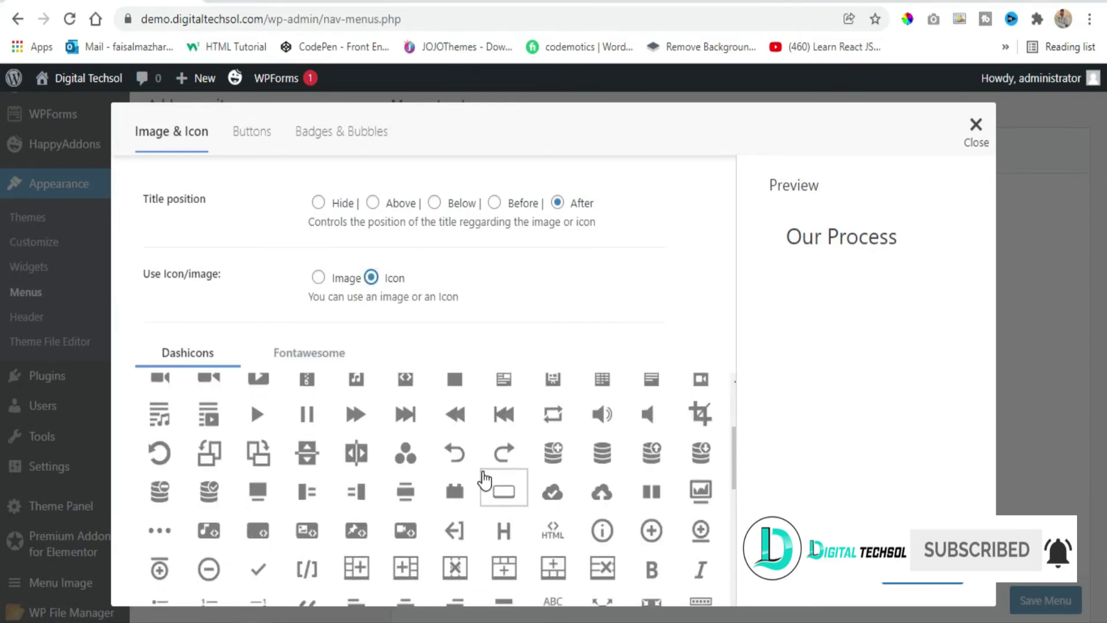
scroll(486, 479, down, 3)
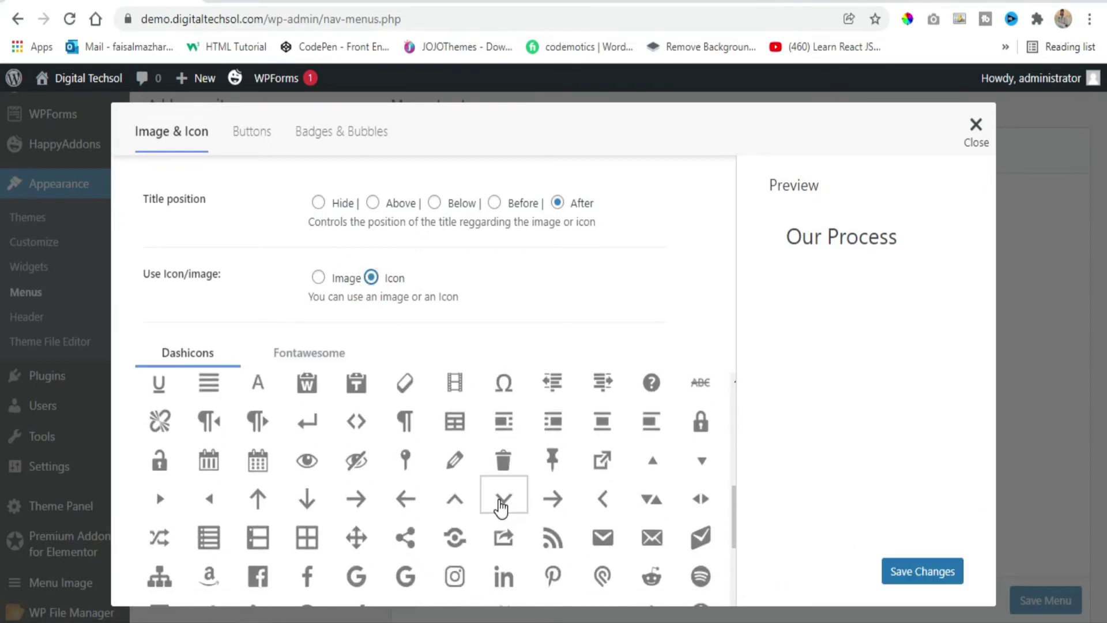
click(506, 504)
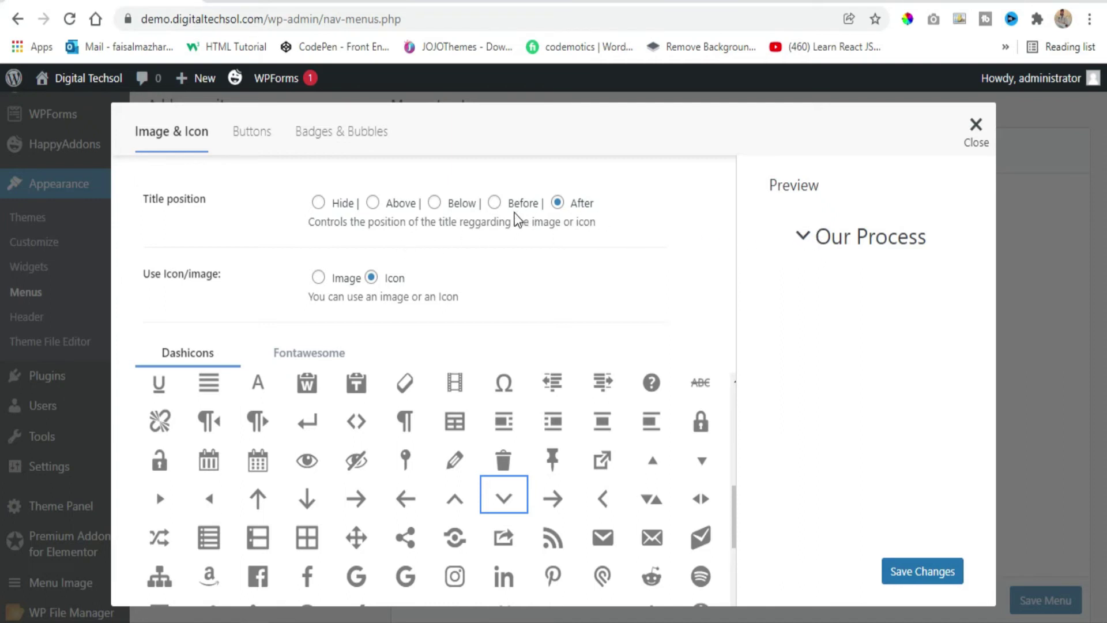
- Position the Our Process title before its chevron icon and save the Menu Image changes
click(494, 203)
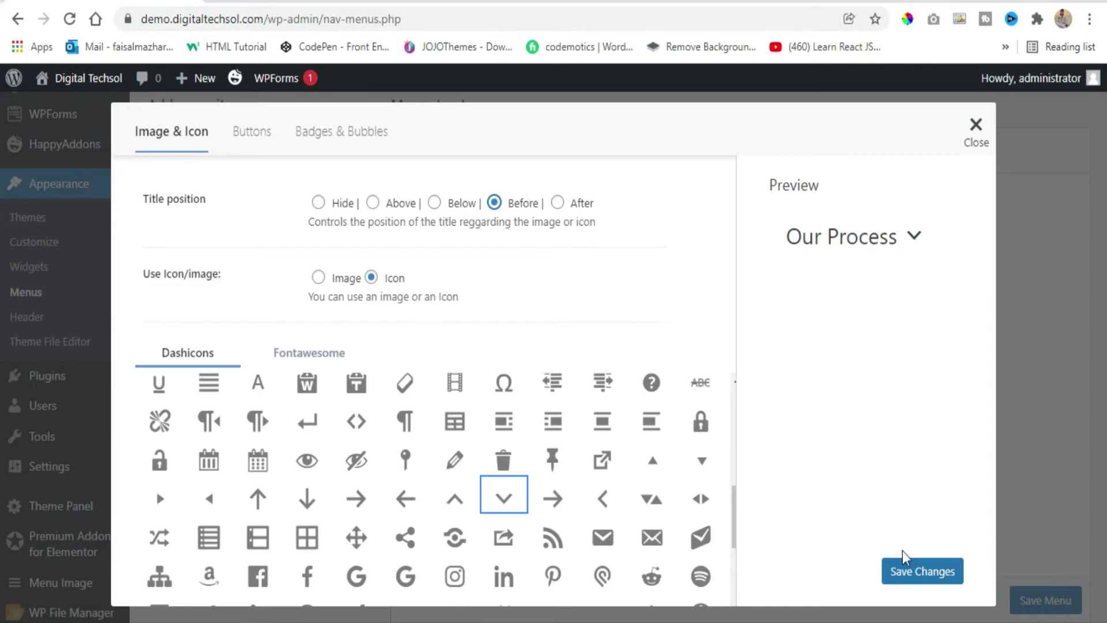
click(259, 138)
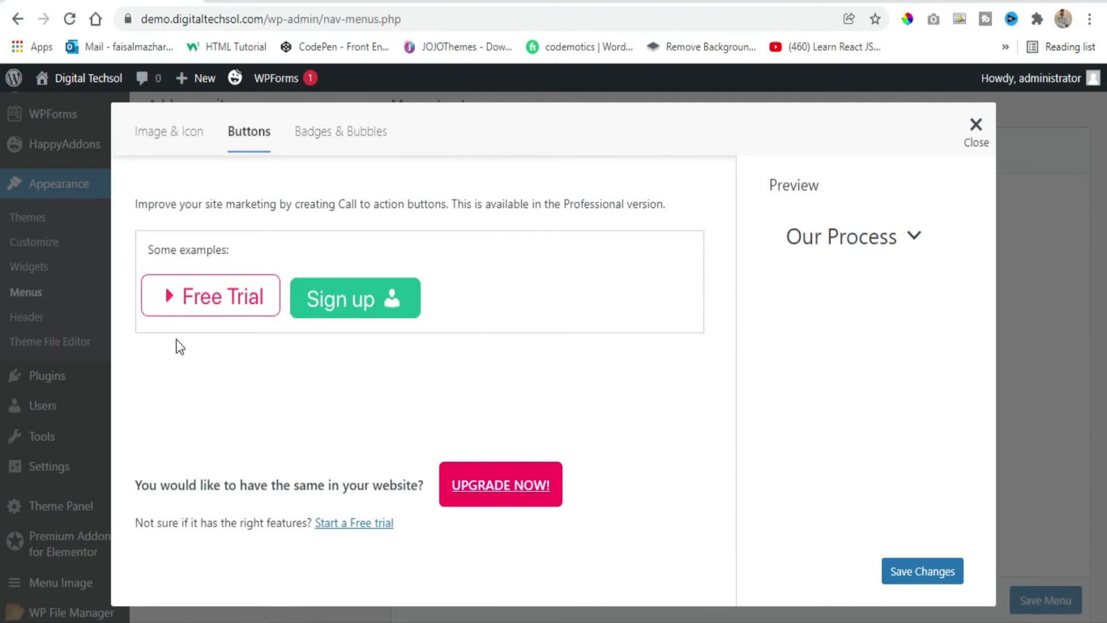
click(360, 133)
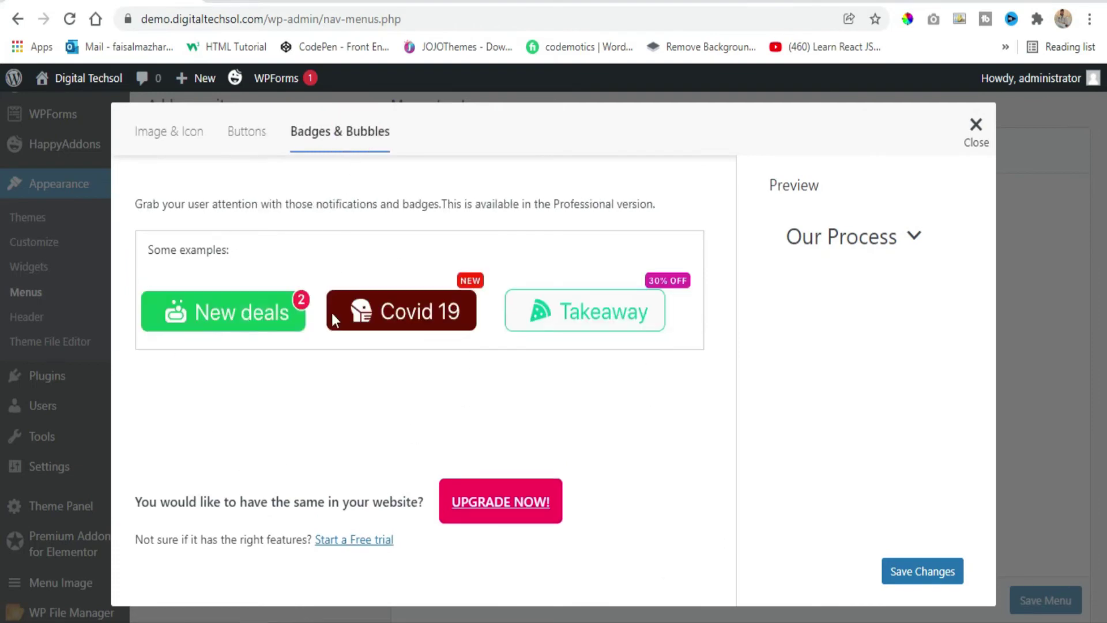
click(179, 137)
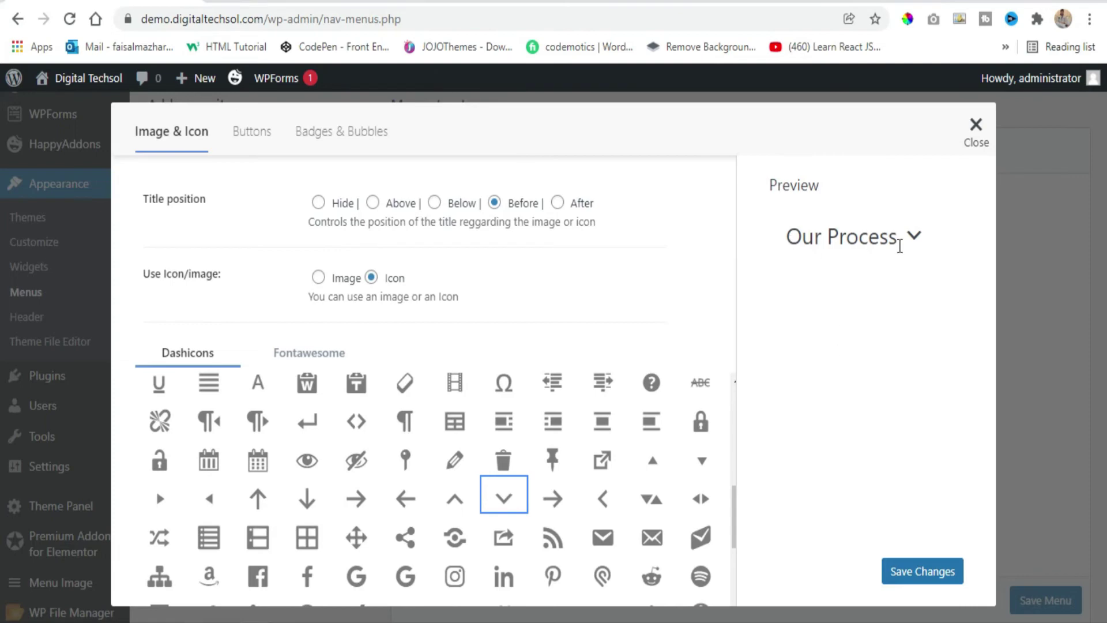
click(928, 574)
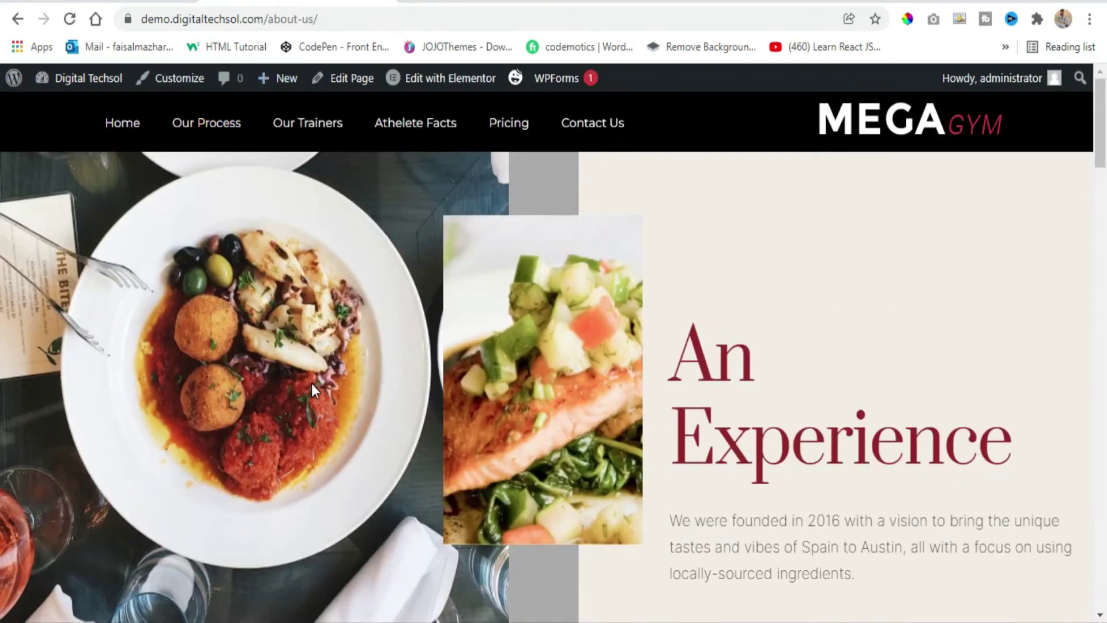
- Switch to the site's About Us page, reload it and check the Our Process item in the header navigation
key(F5)
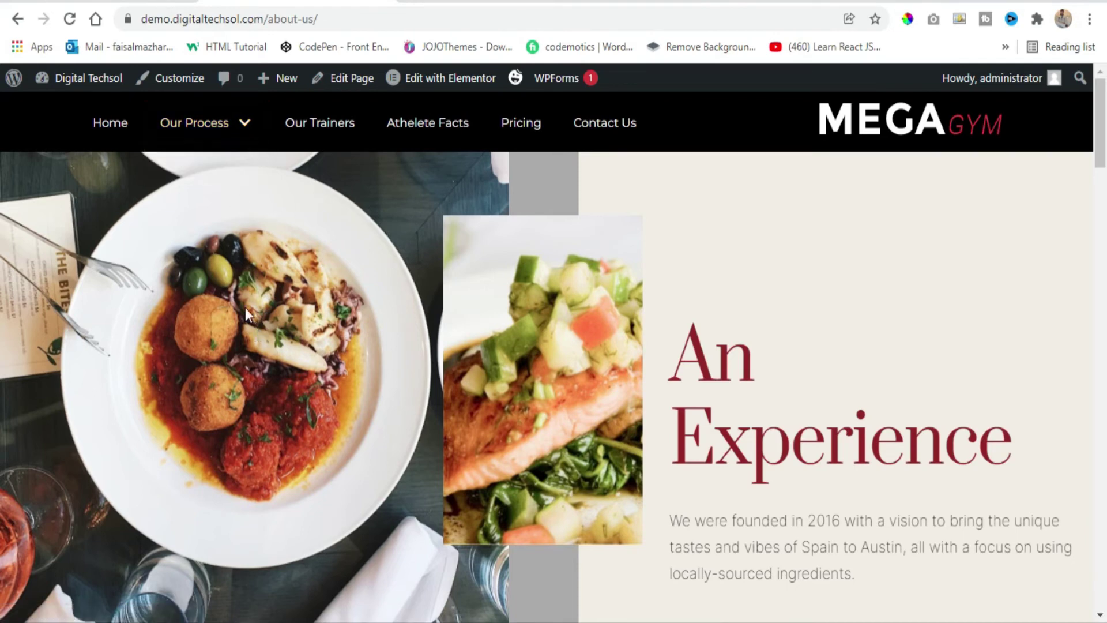
mouse_move(182, 129)
mouse_move(205, 143)
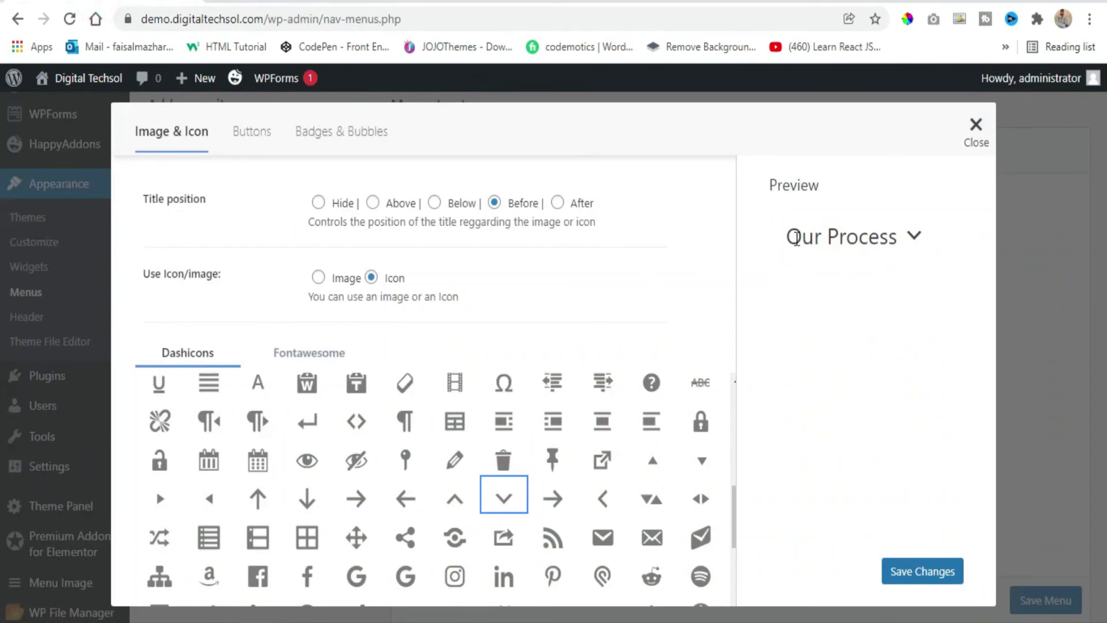
- Close the Our Process image settings and make Athelete Facts a sub item of Our Trainers in the Main Menu
click(977, 130)
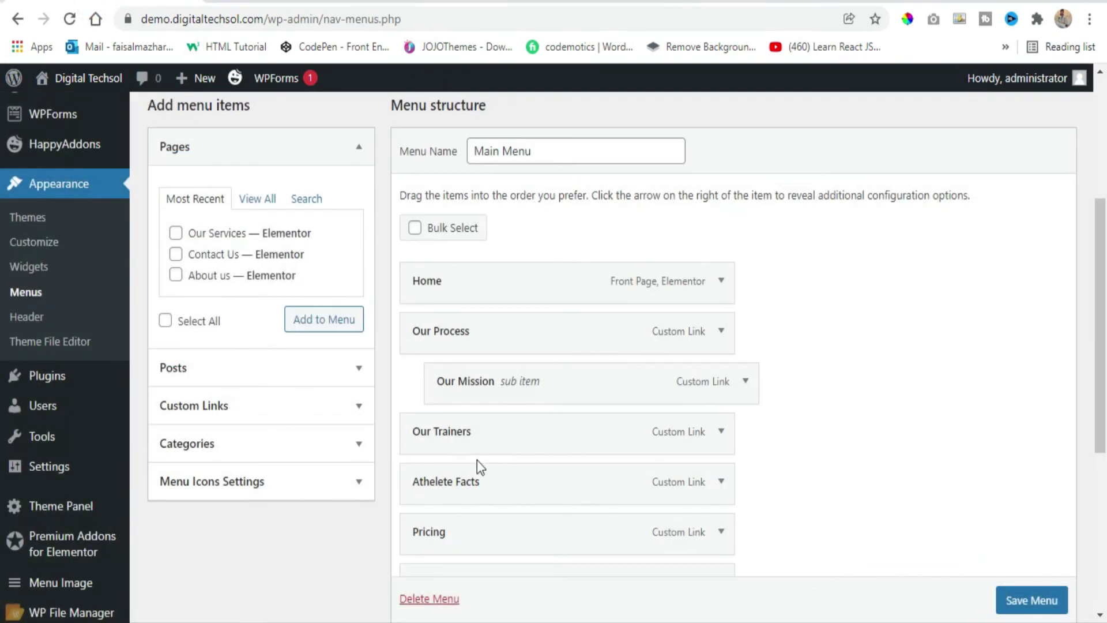
scroll(476, 459, down, 2)
drag(513, 392, 586, 398)
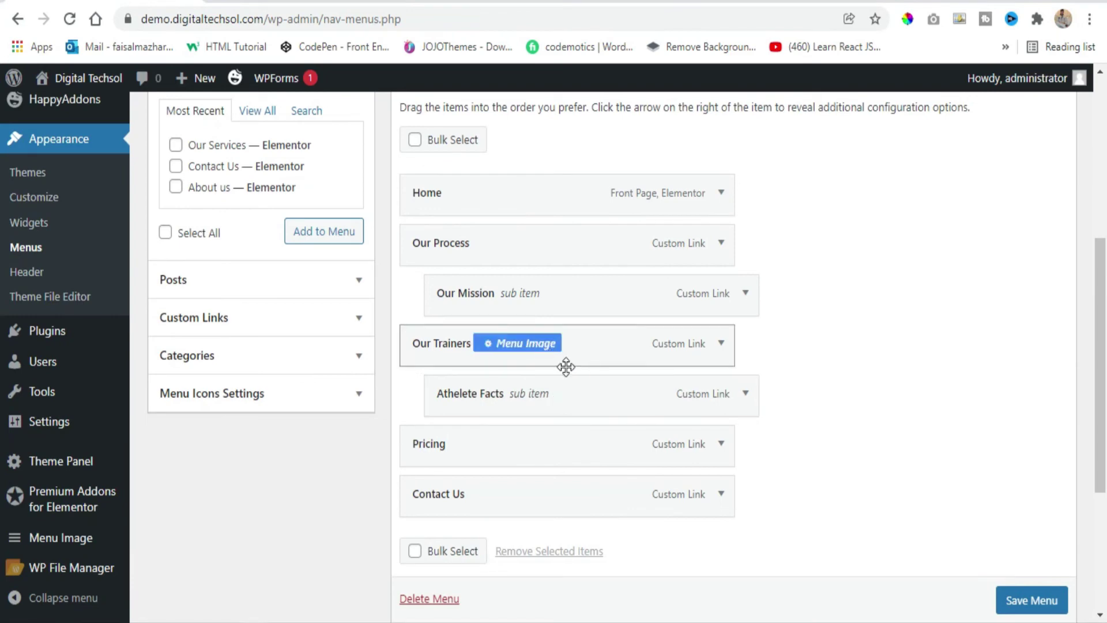
- Review the Menu Image settings of Our Trainers without changing them, and reveal the Our Process submenu on the About Us page
click(525, 344)
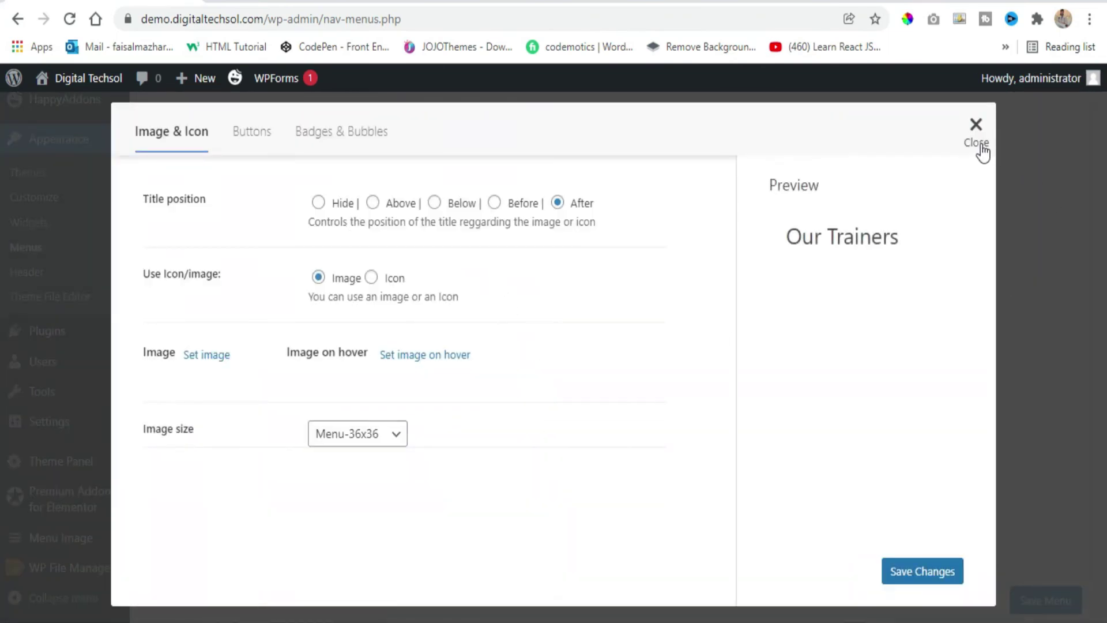
click(980, 144)
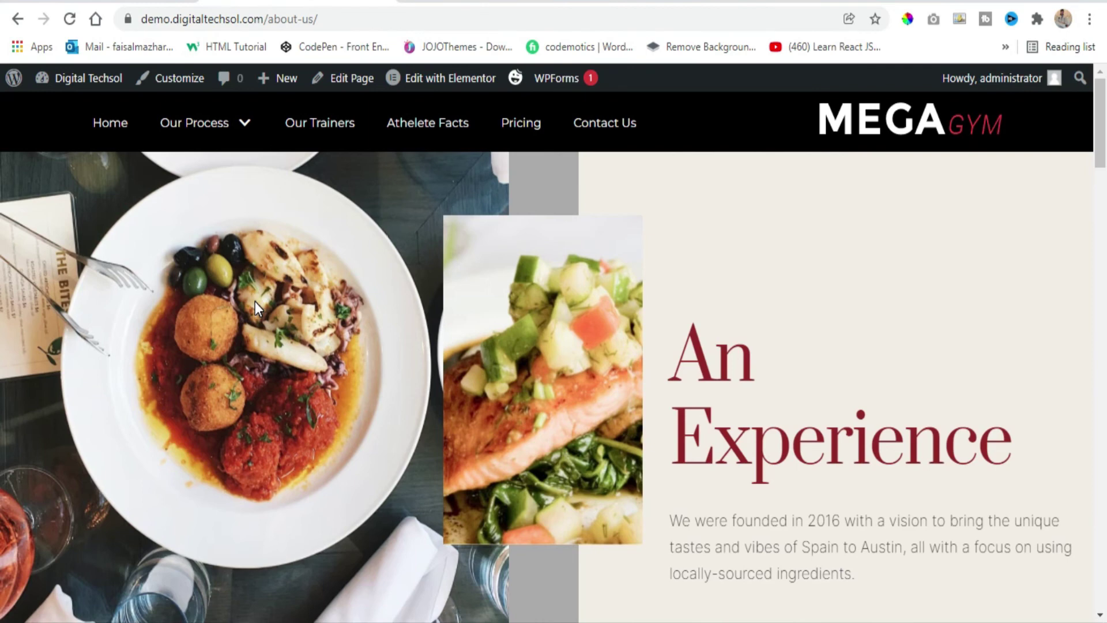
mouse_move(247, 138)
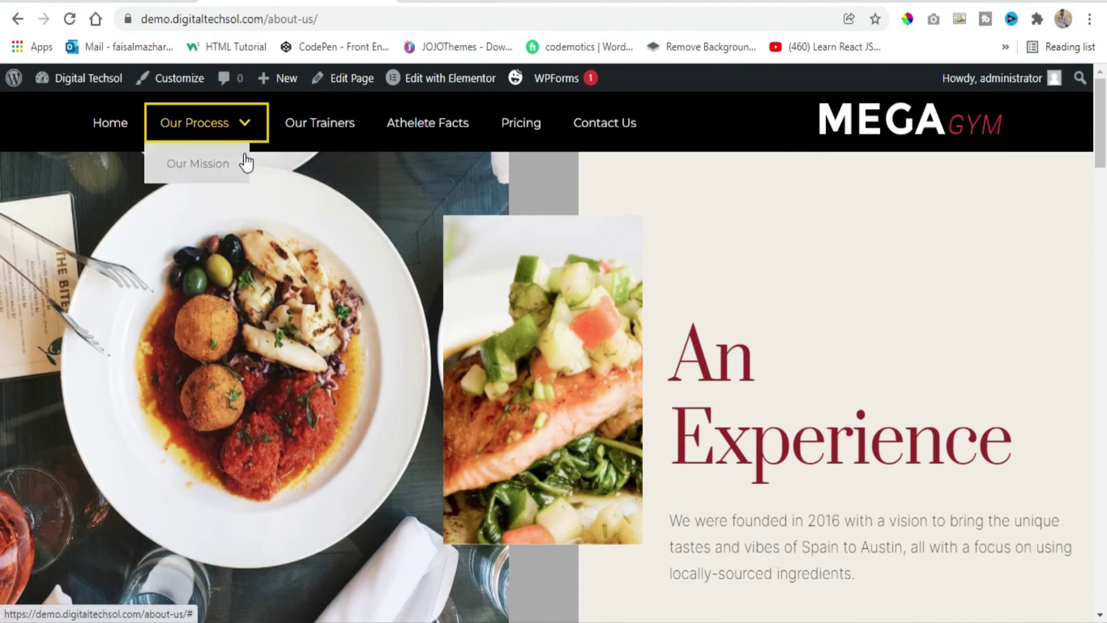